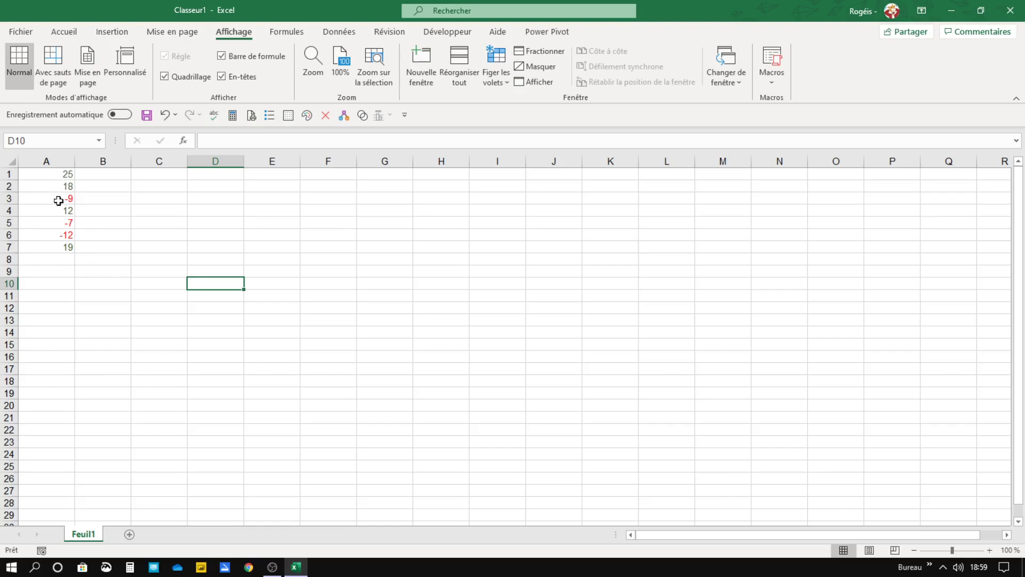
drag(57, 172, 49, 238)
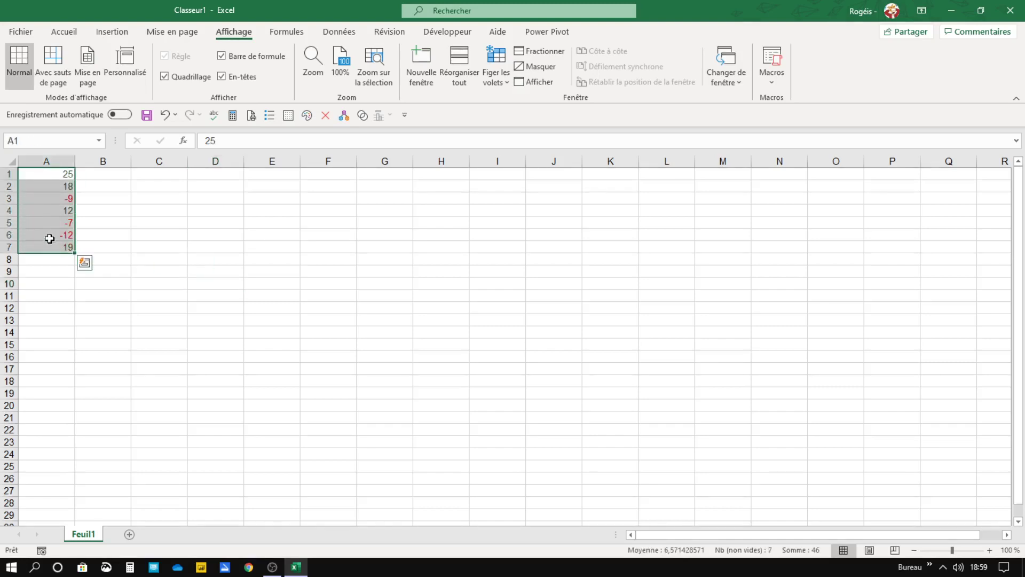
click(116, 246)
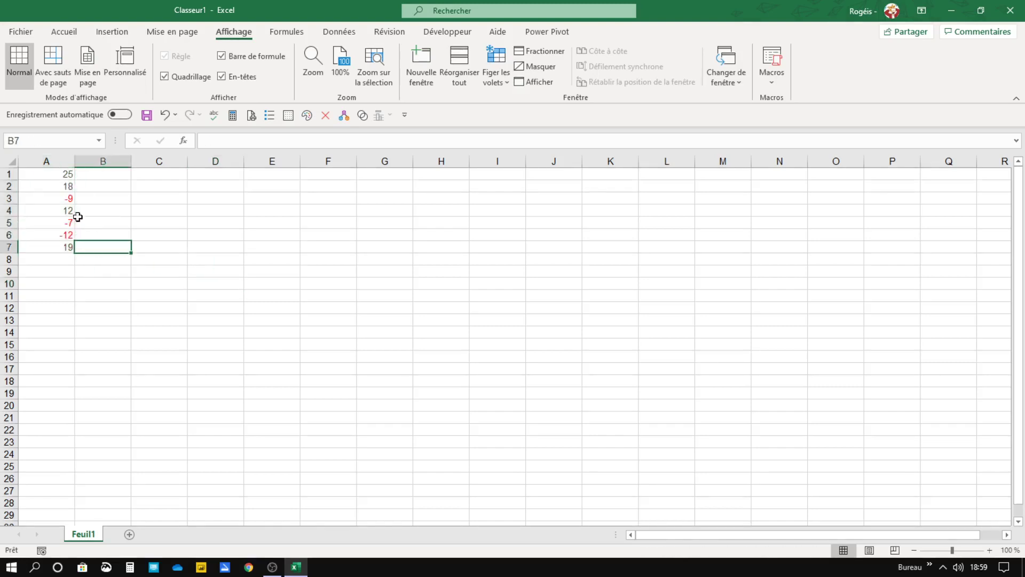
click(51, 200)
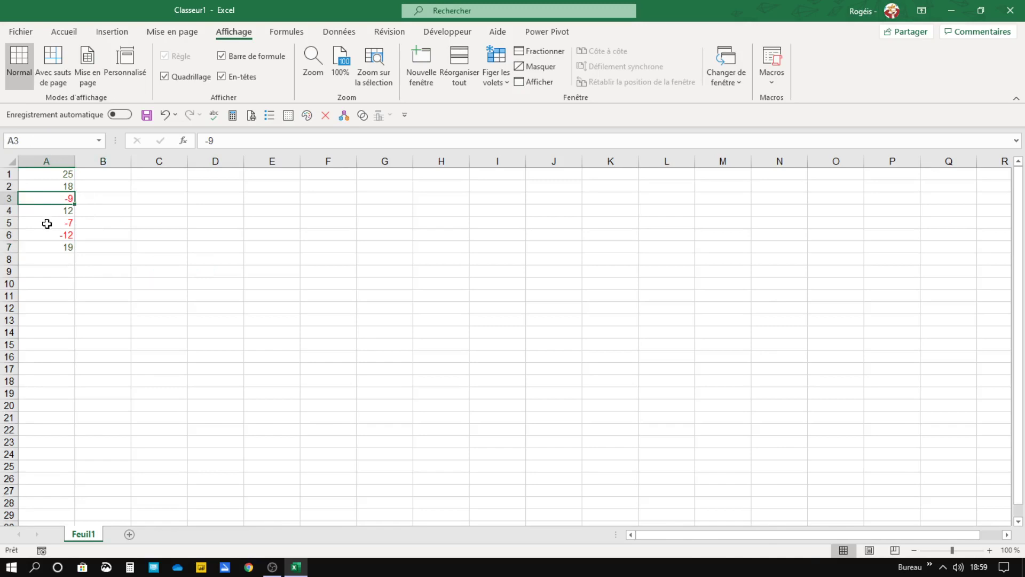
click(47, 224)
click(48, 233)
click(132, 246)
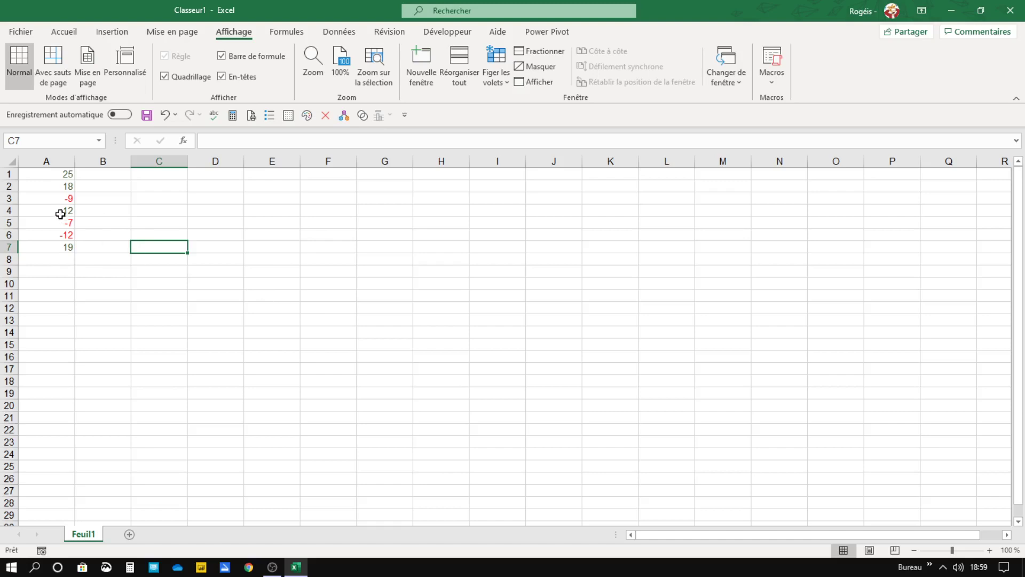
Step: Insert a 2D clustered column chart from the values in A1:A7 and place it just beside the data
drag(49, 174, 45, 247)
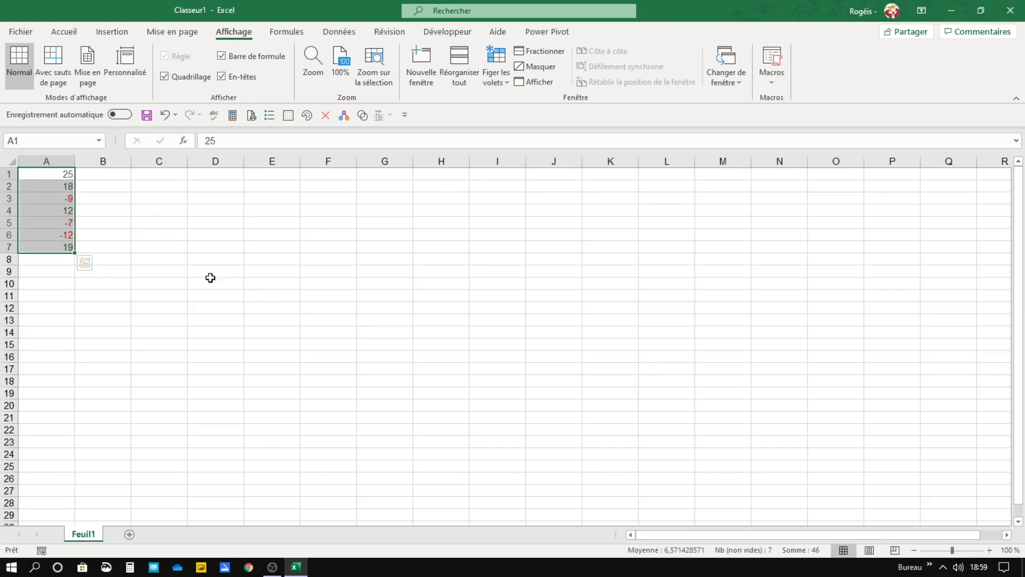
click(103, 30)
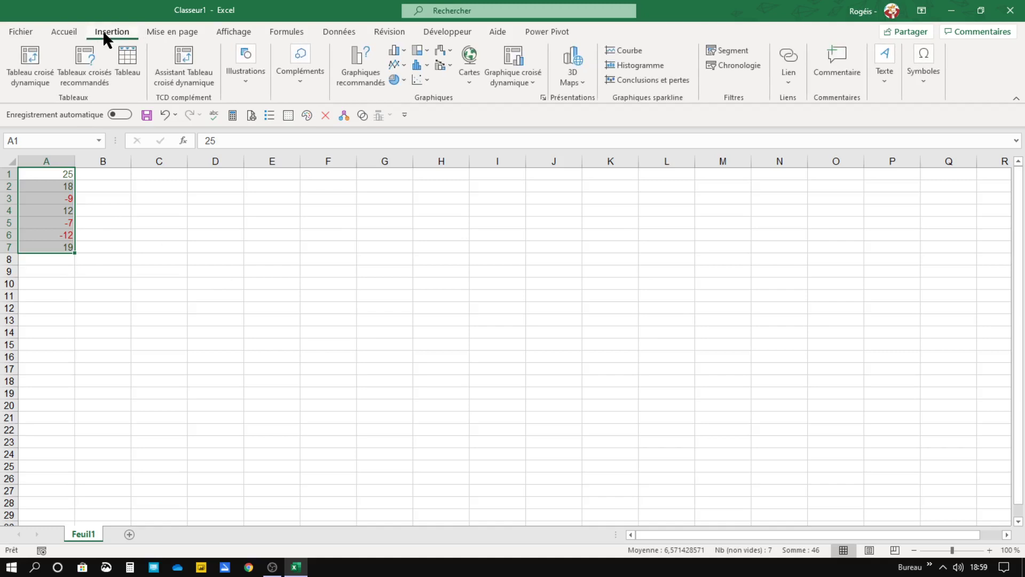
click(402, 49)
click(404, 89)
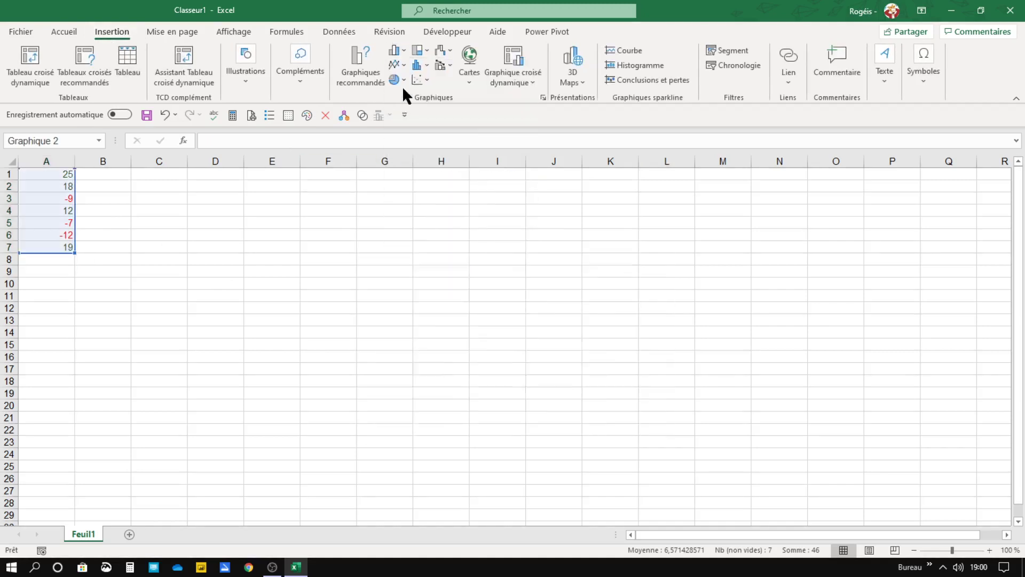
drag(415, 257, 191, 178)
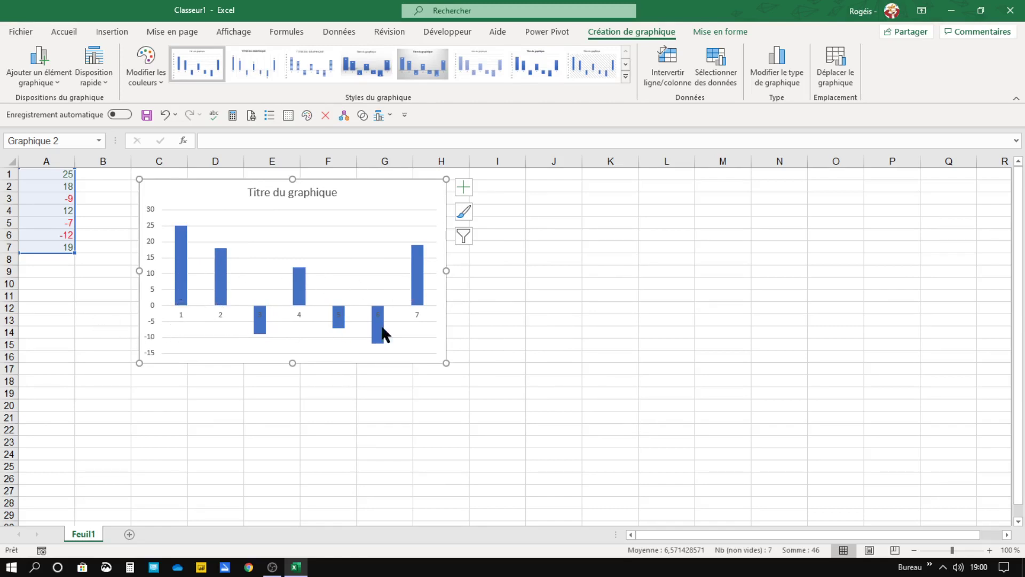
Step: In the fill formatting of Série1, enable Inverser si négatif and Varier les couleurs par point
right_click(318, 367)
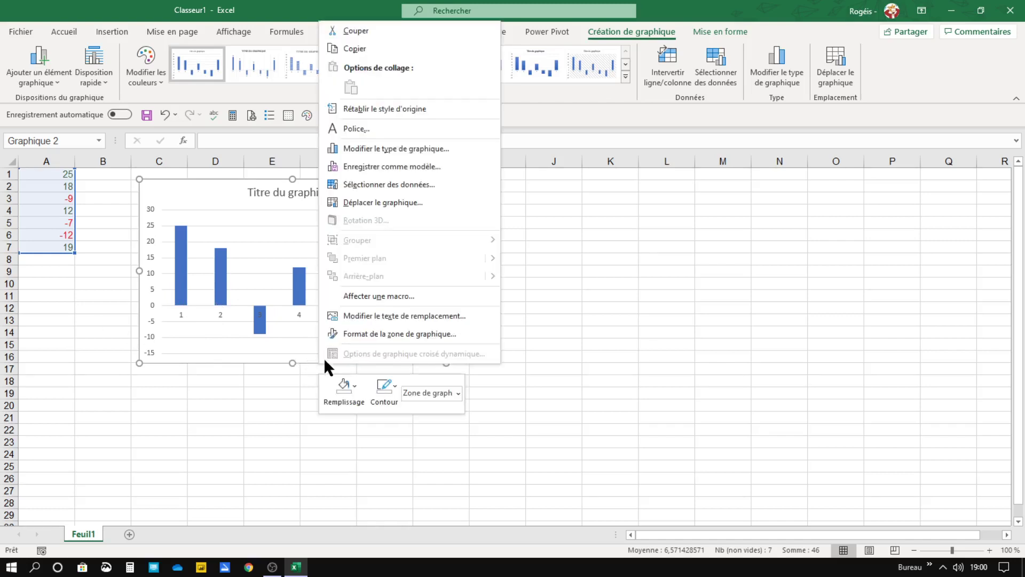
click(378, 335)
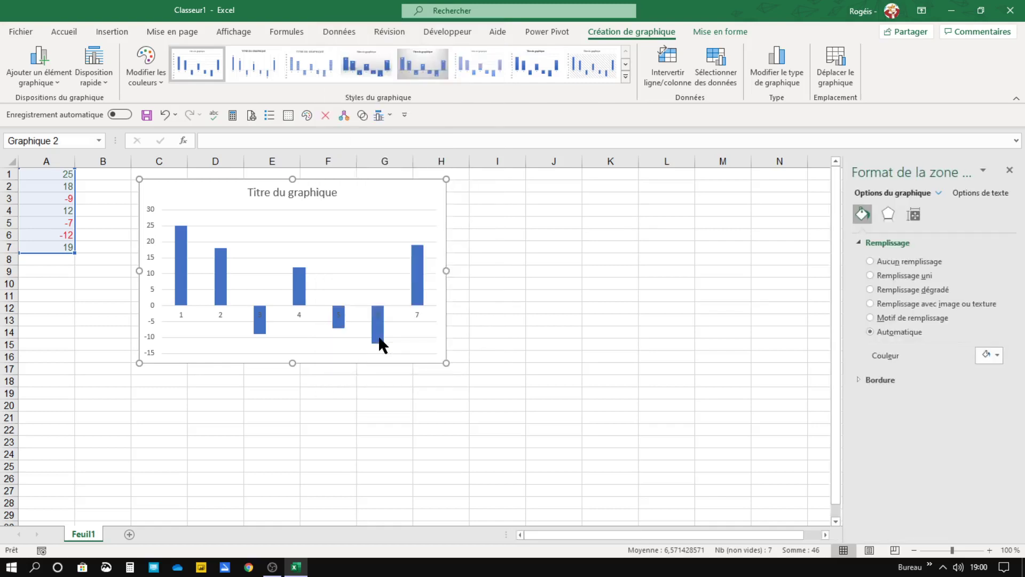
click(937, 192)
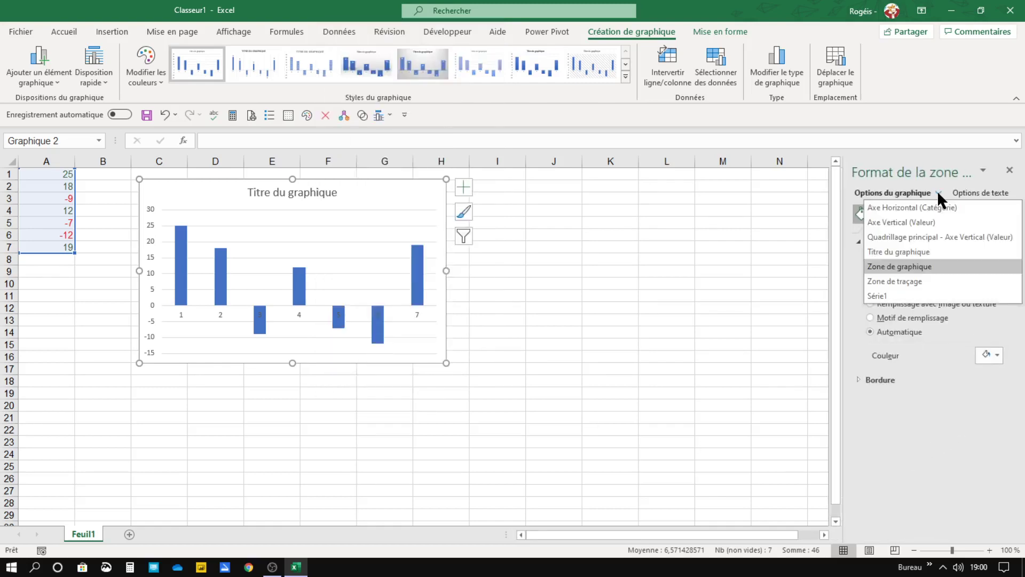
click(893, 294)
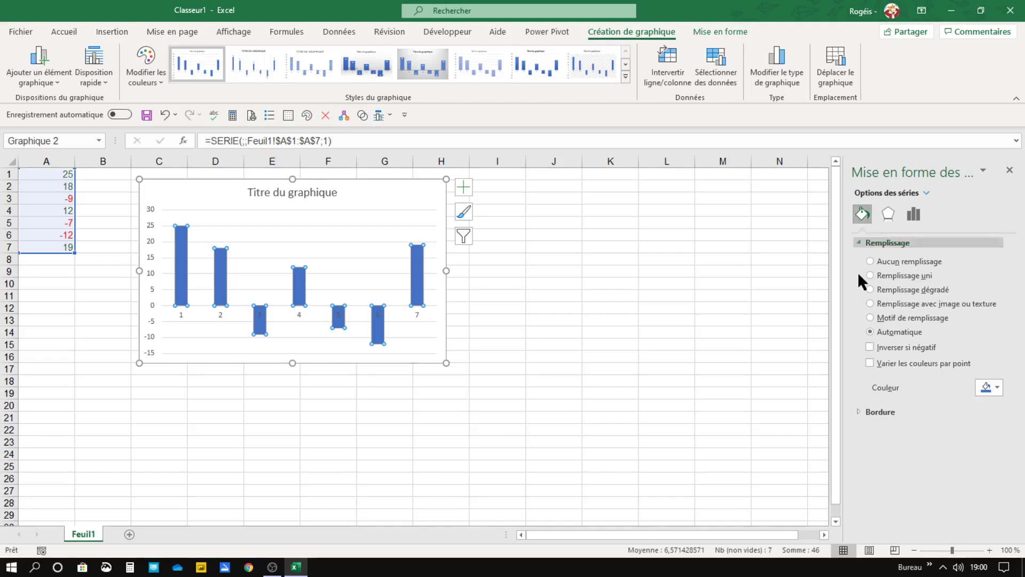
click(870, 347)
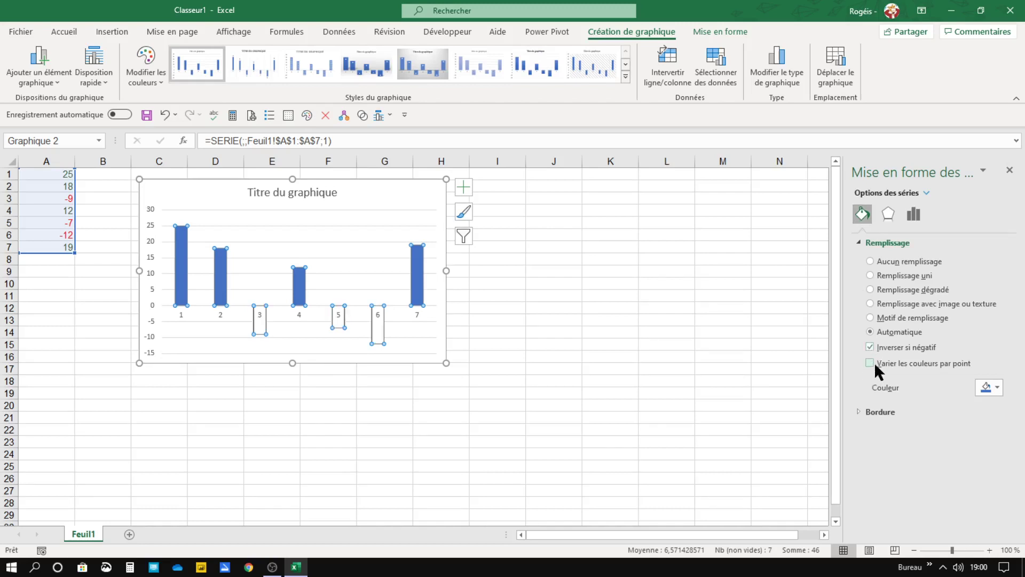
click(871, 362)
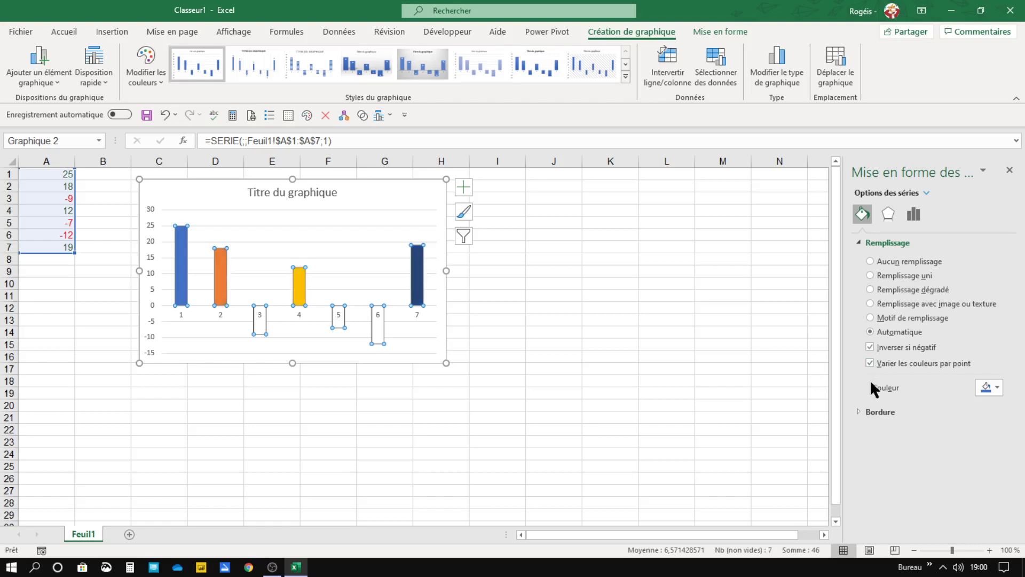
Step: Fill the series' positive columns with dark green and its negative columns with red
click(996, 387)
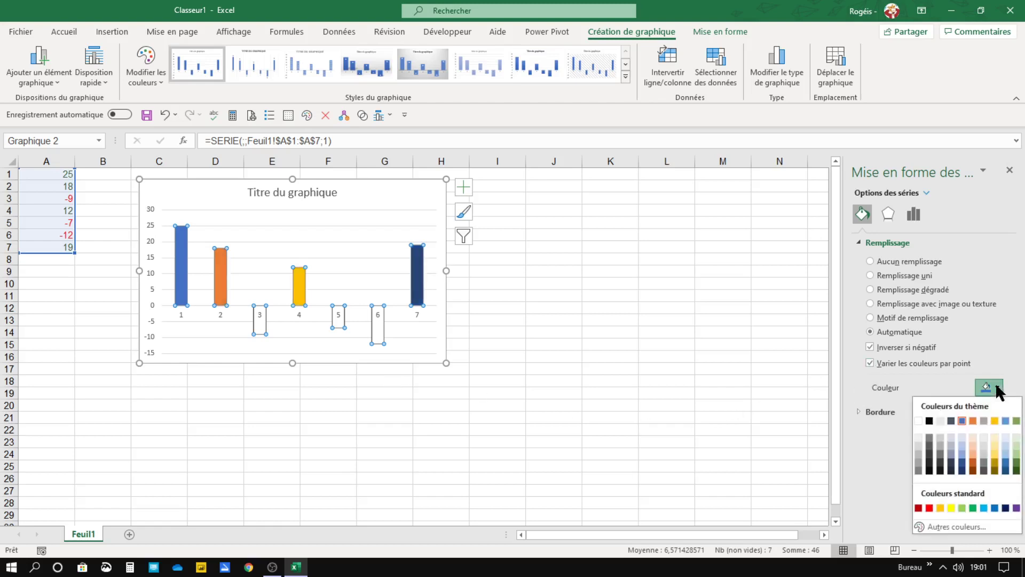
click(1016, 469)
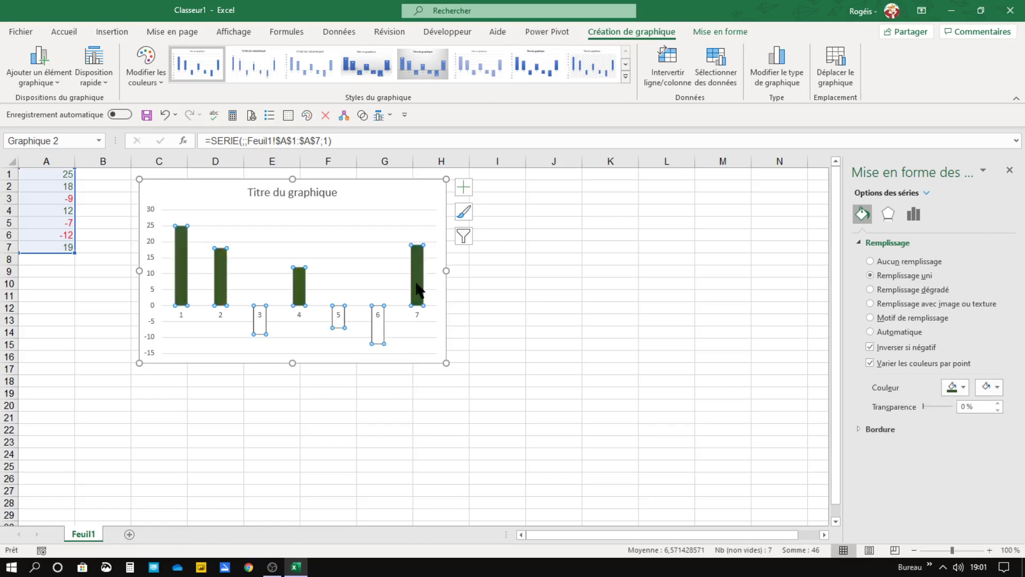
click(998, 386)
click(932, 508)
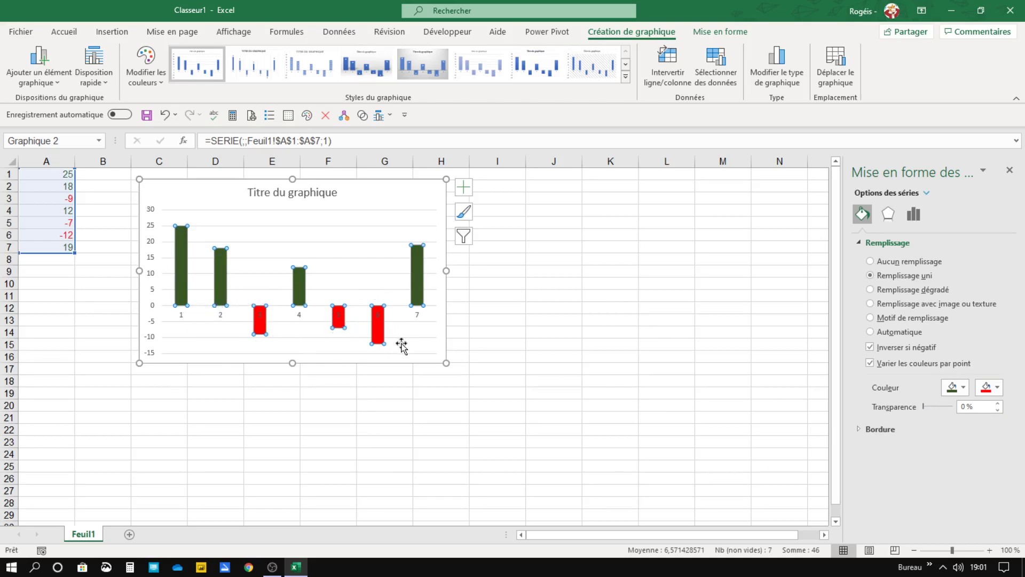
Step: Set the gap width (Largeur de l'intervalle) of the series to 0 %
click(914, 213)
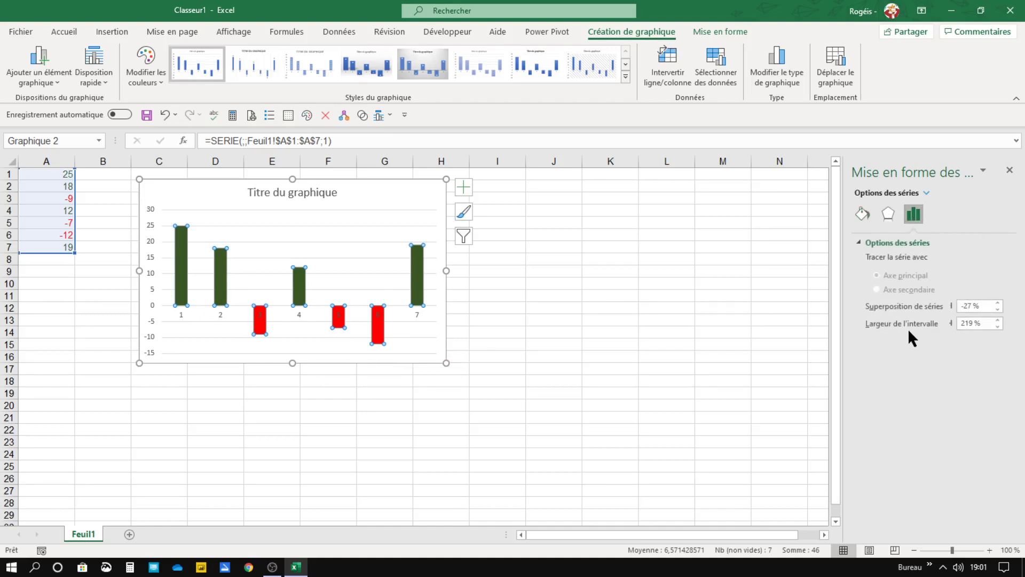
double_click(970, 323)
key(Return)
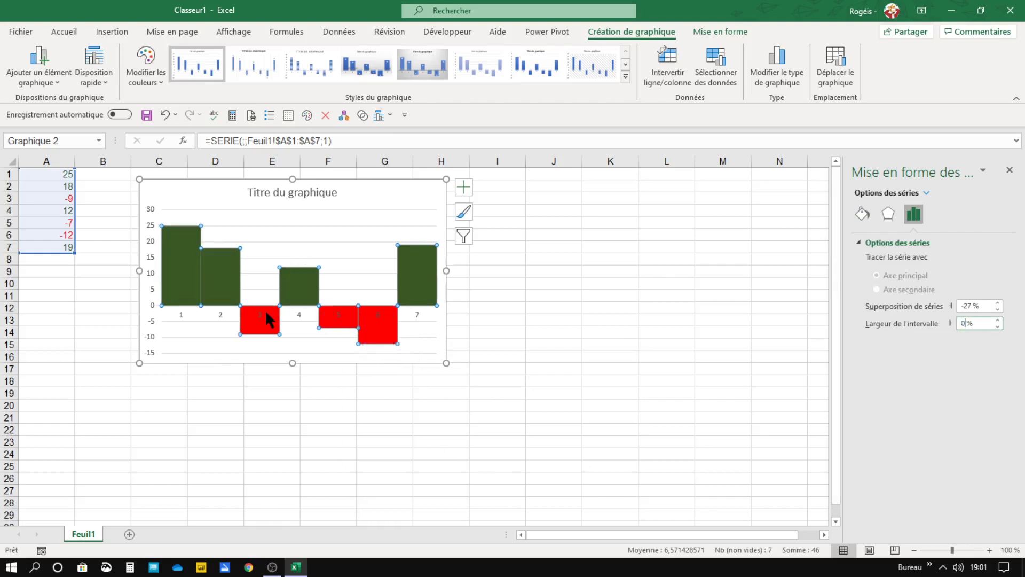
click(500, 354)
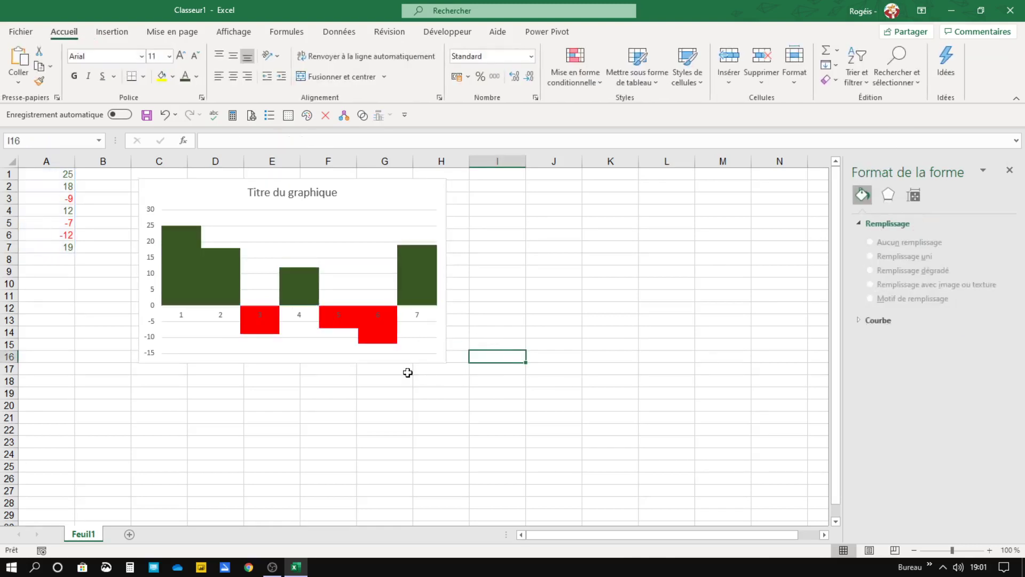
Step: Set the gap width (Largeur de l'intervalle) of Série1 to 10 % and close the formatting pane
click(394, 349)
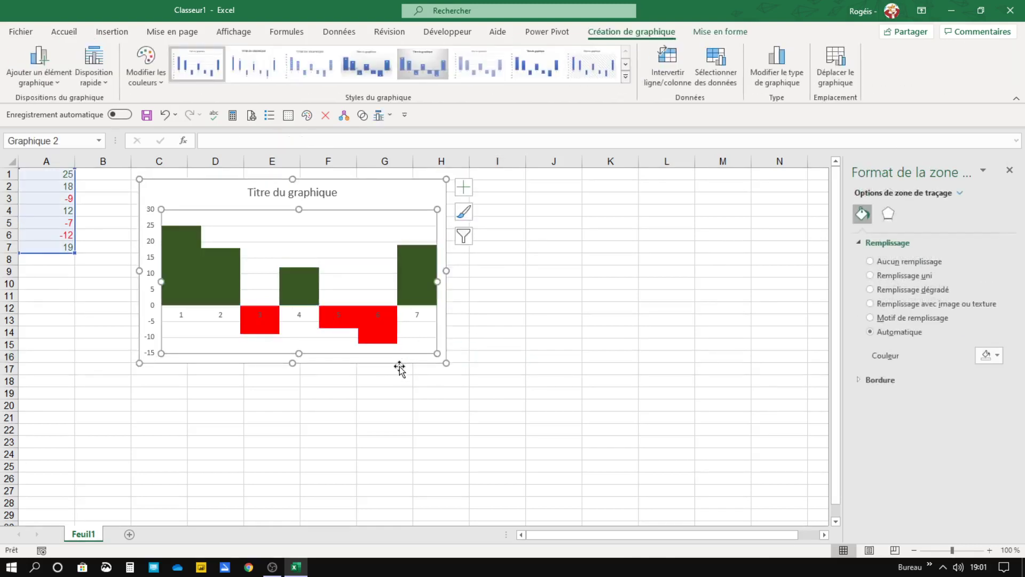
click(400, 367)
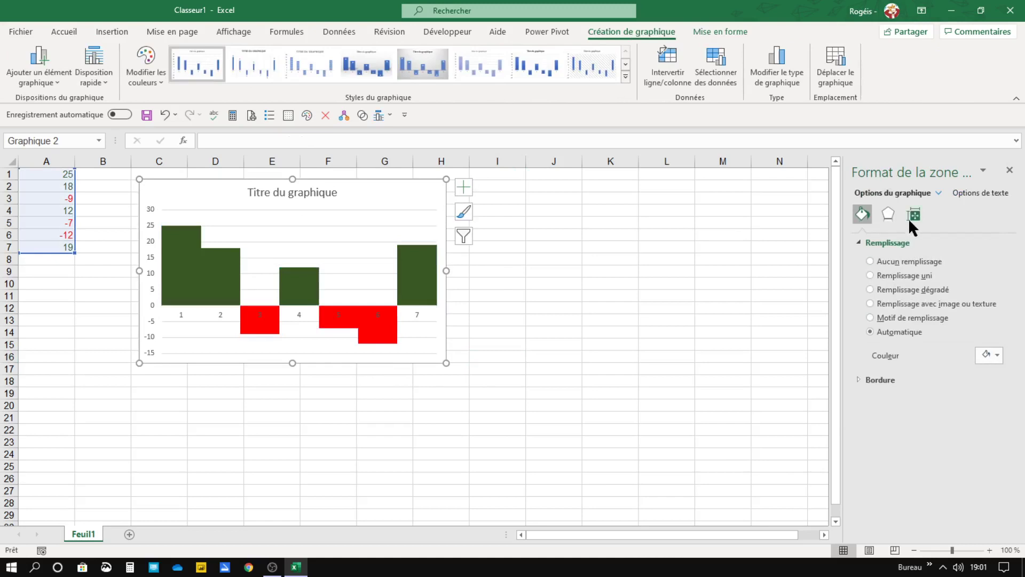
click(938, 193)
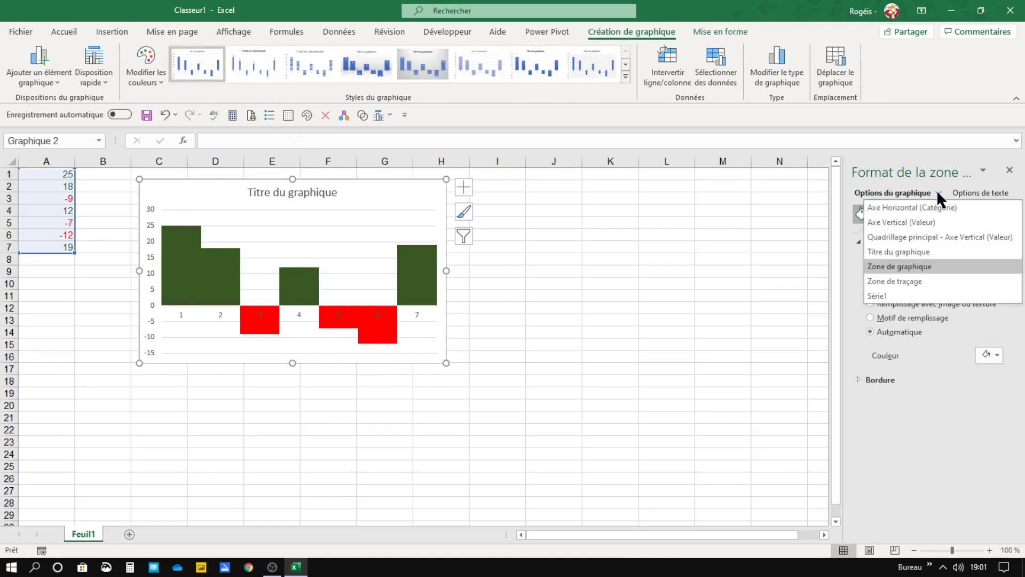
click(880, 295)
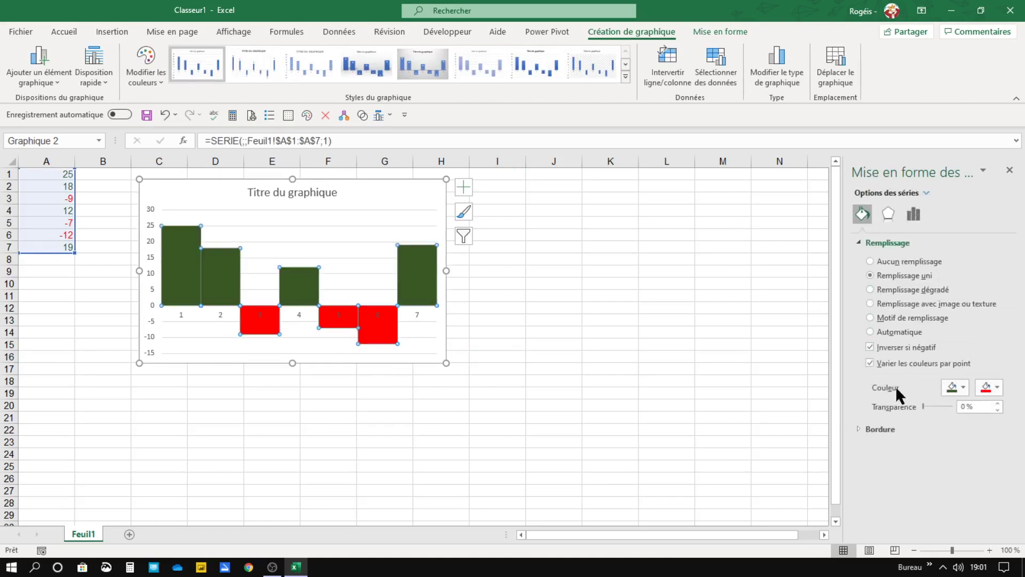
click(911, 213)
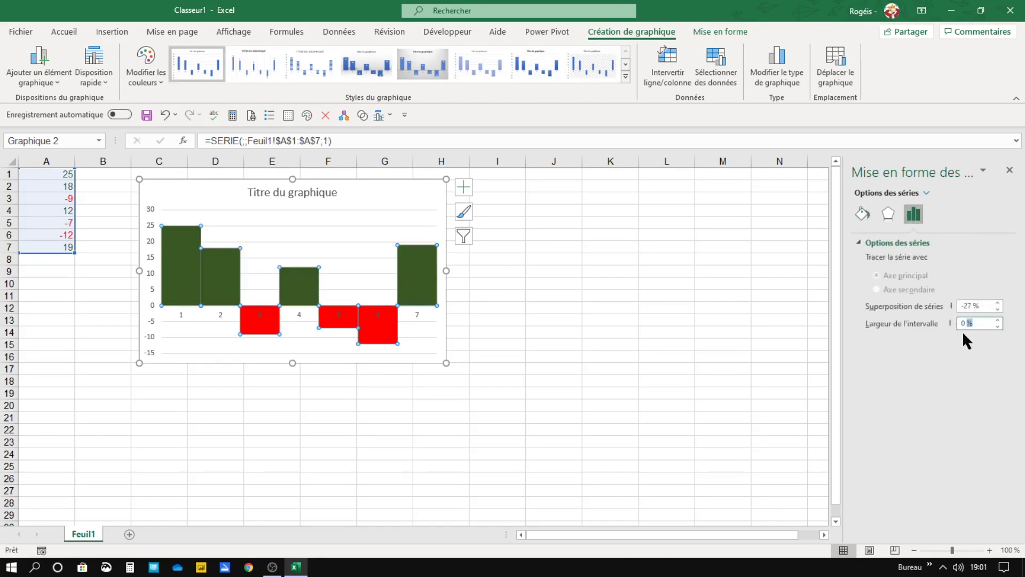
key(Home)
text(1)
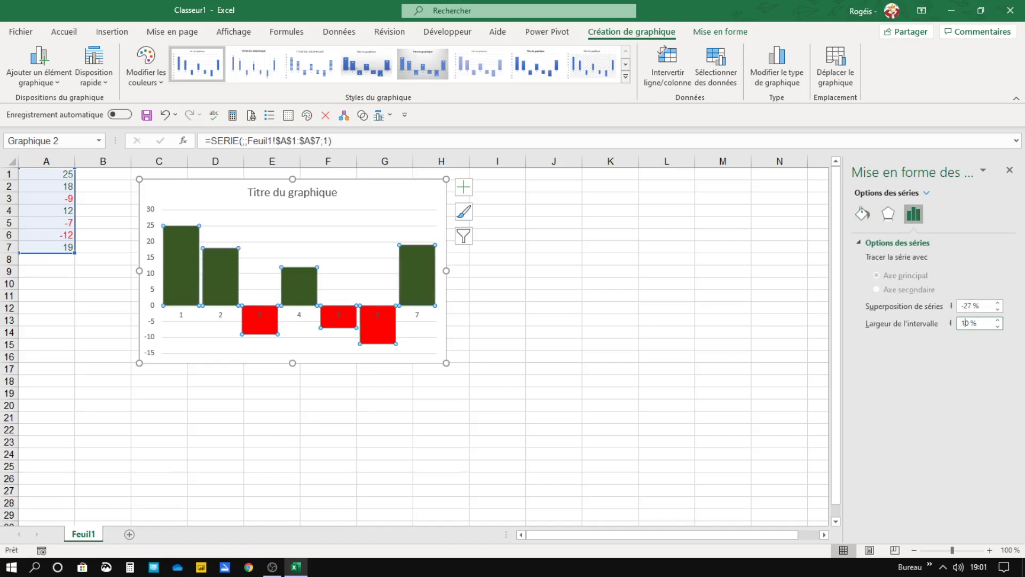
click(1011, 171)
click(374, 392)
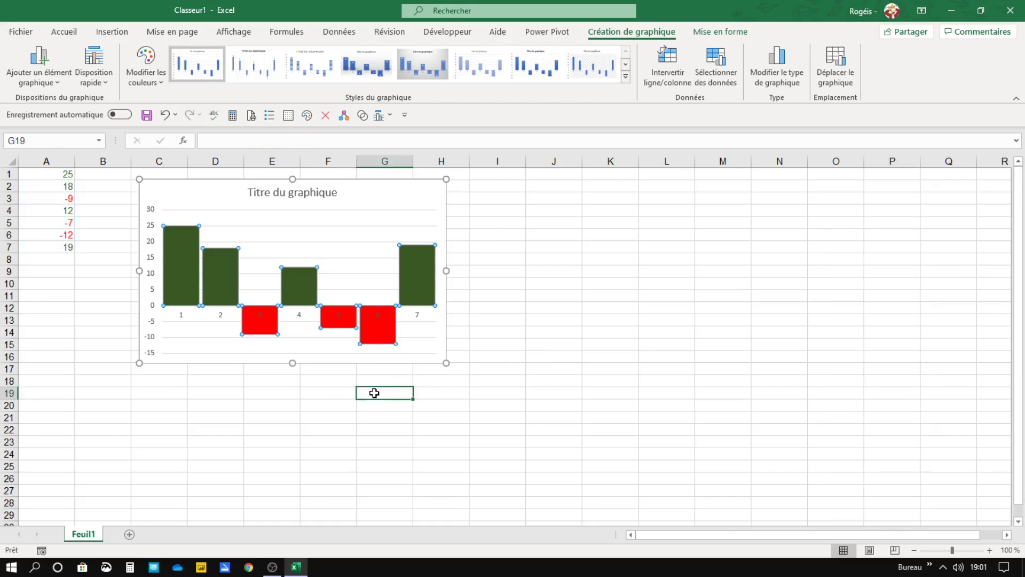
Step: Remove both the fill and the outline of the whole chart area
click(354, 362)
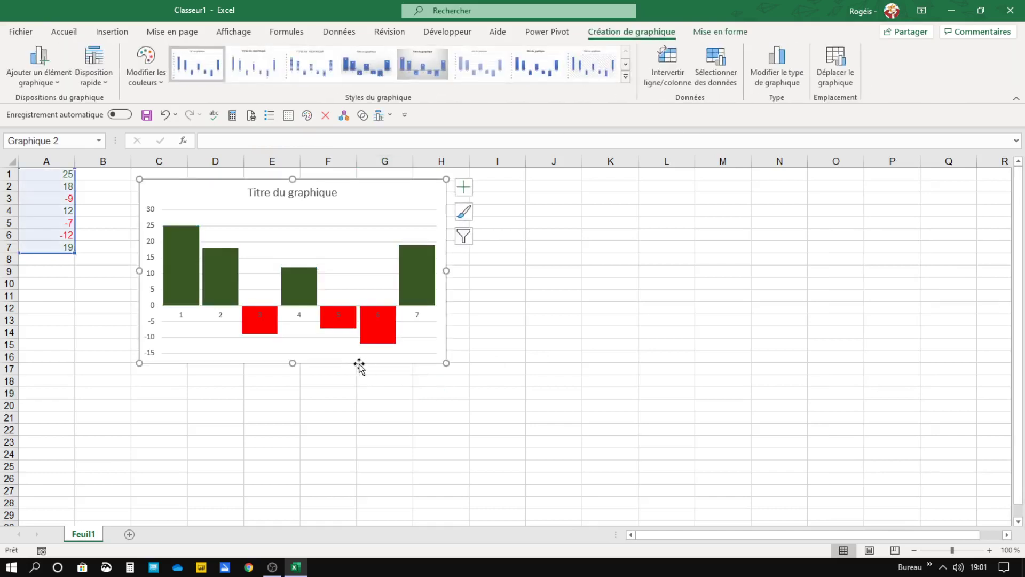
click(709, 31)
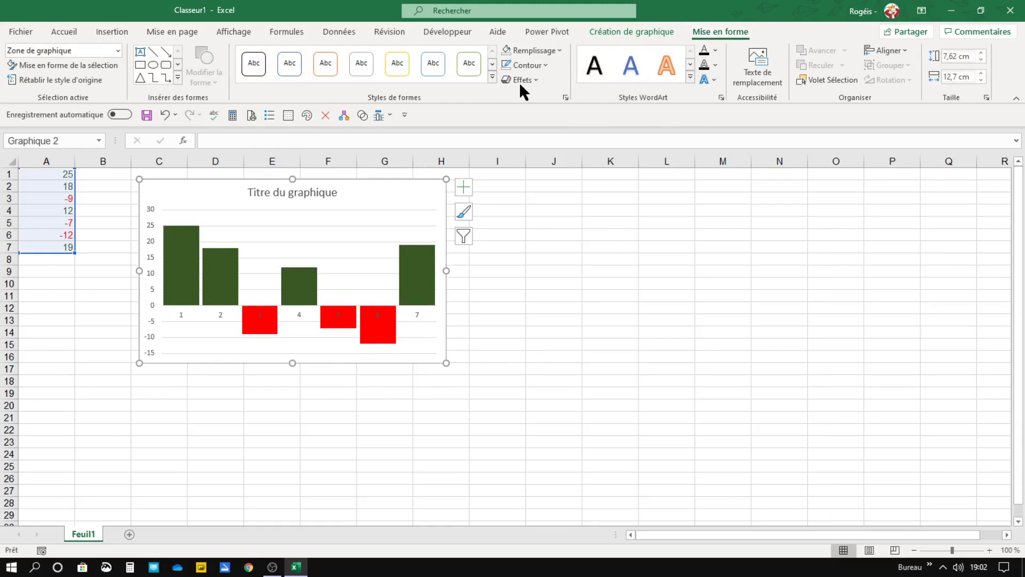
click(555, 50)
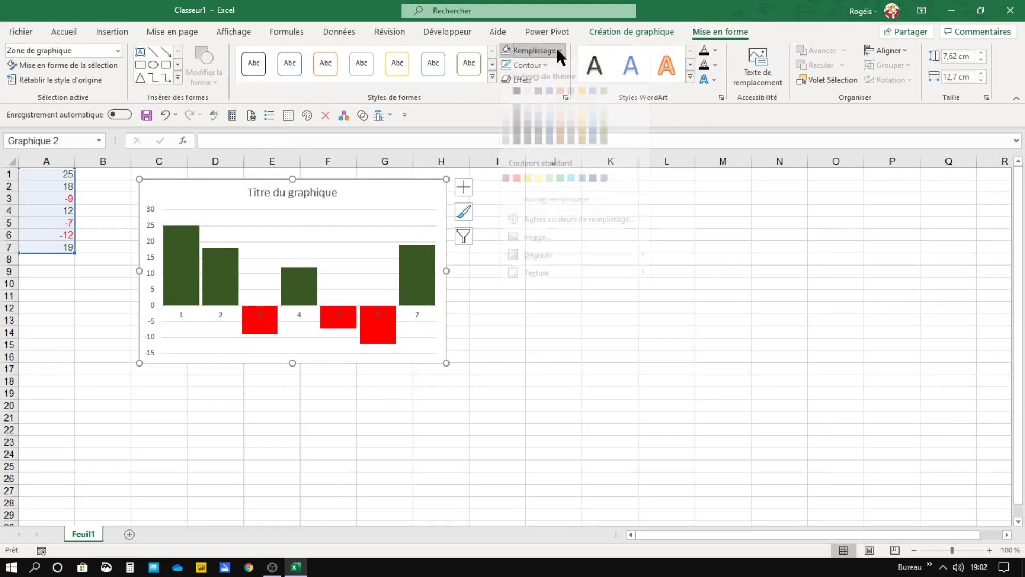
click(532, 210)
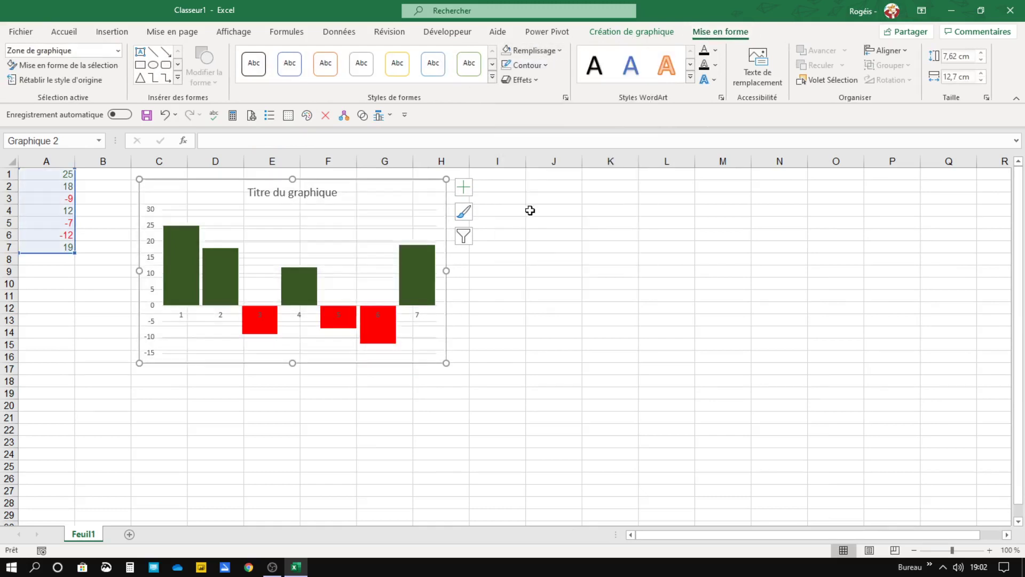
click(546, 64)
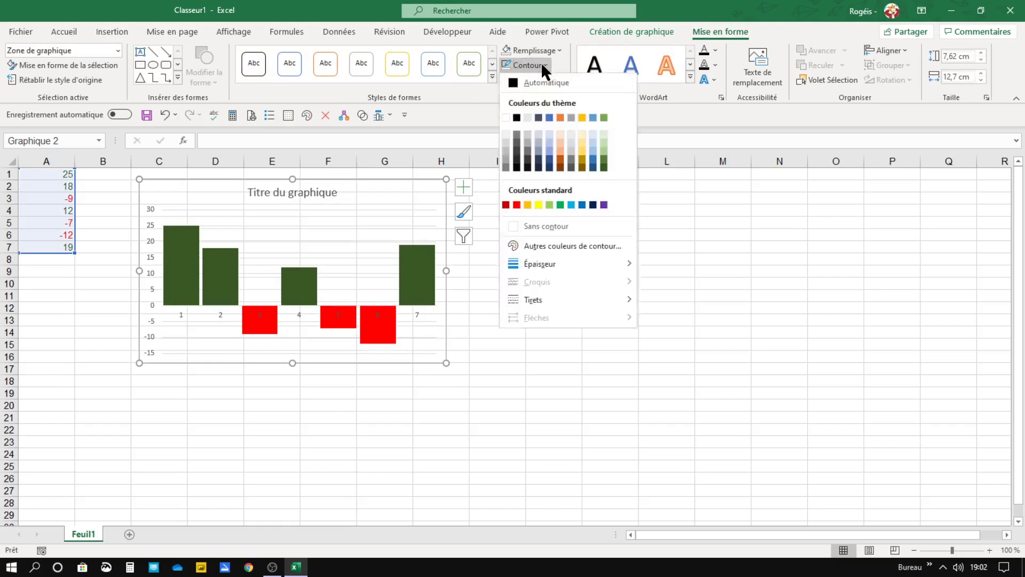
click(584, 228)
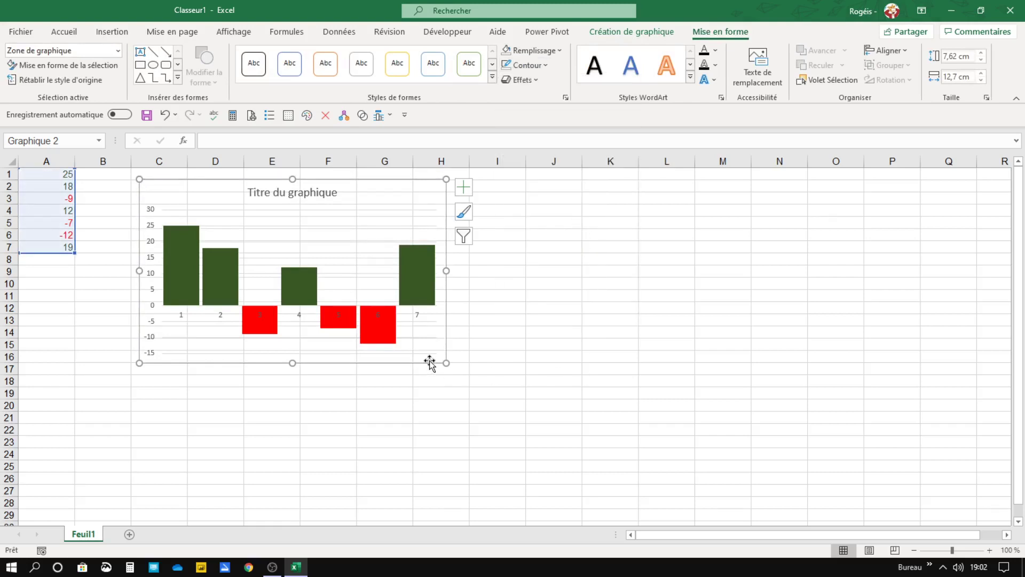
Step: Delete the horizontal category axis (Axe Horizontal) from the column chart
click(422, 314)
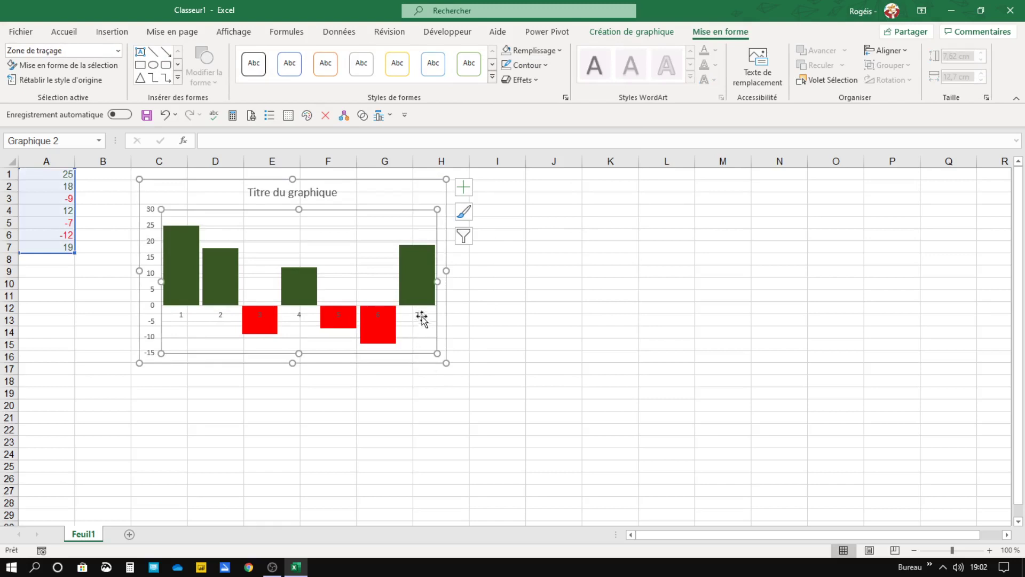
click(417, 314)
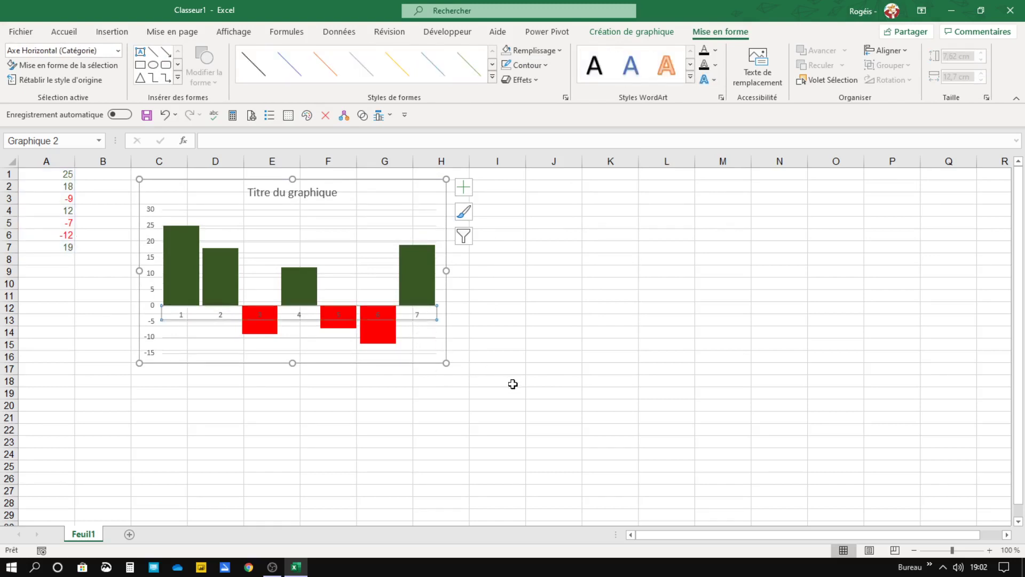
key(Delete)
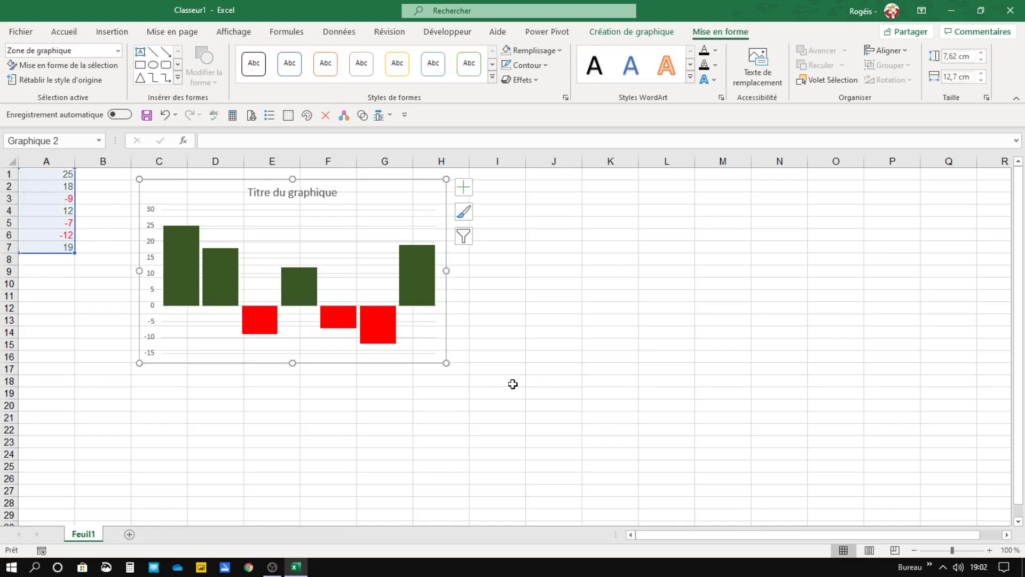
Step: Remove the chart's gridlines (Quadrillage) and add data labels (Étiquettes de données) to its columns
click(462, 188)
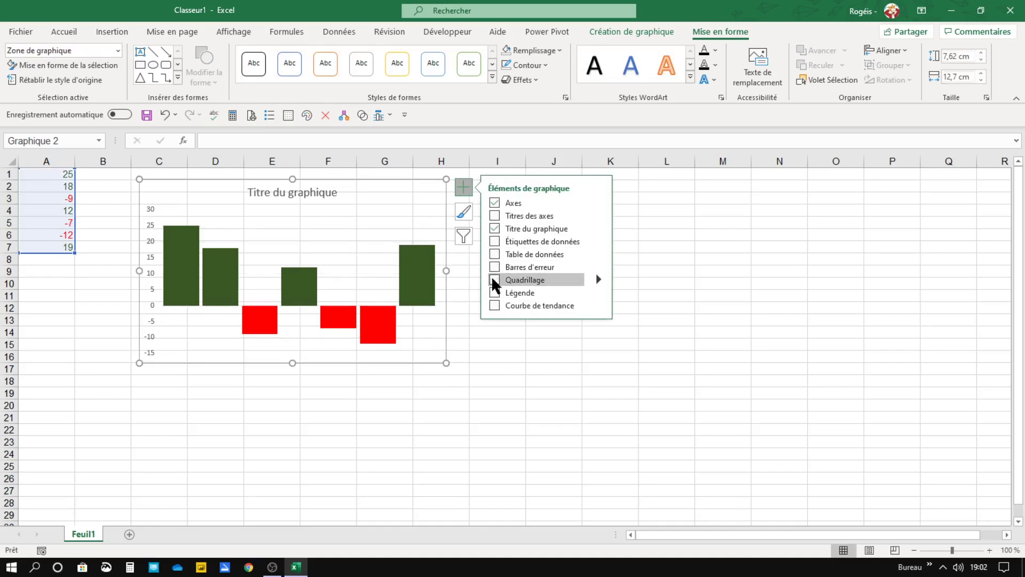
click(496, 241)
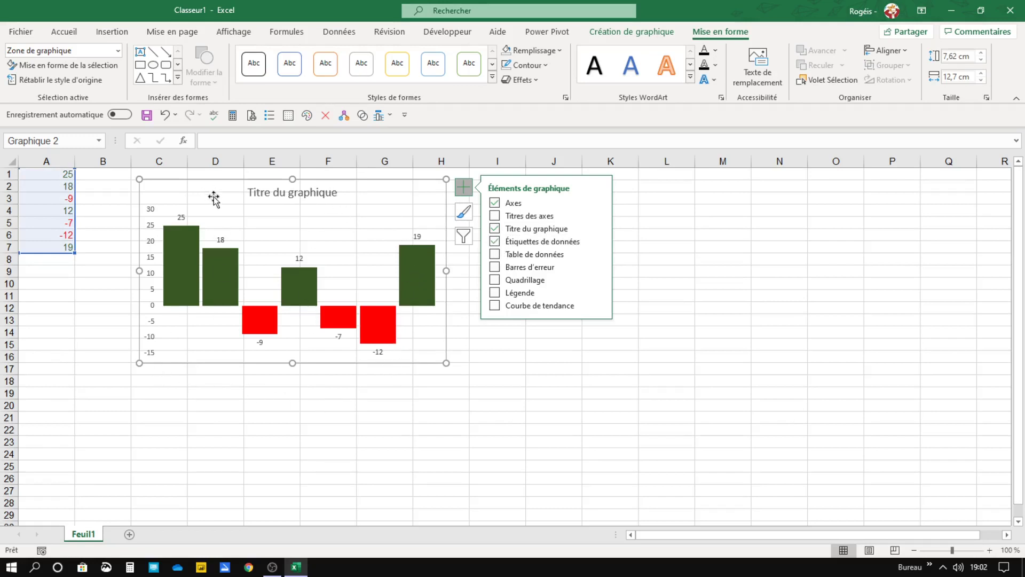
Step: Delete the vertical value axis (Axe Vertical) from the chart and deselect the chart
click(149, 352)
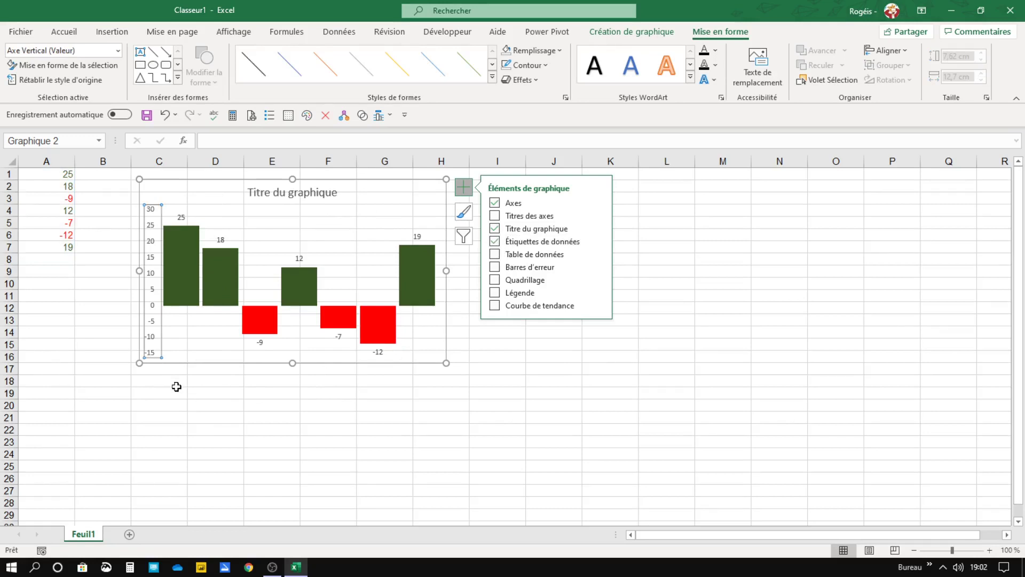
key(Delete)
click(302, 413)
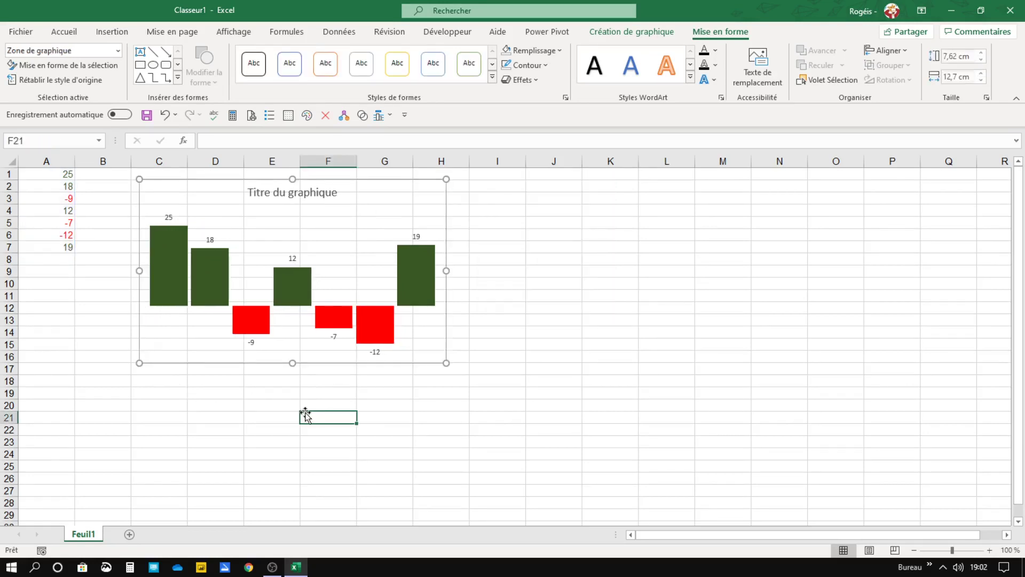
Step: Hide the gridlines (Quadrillage) of the worksheet Feuil1
click(228, 31)
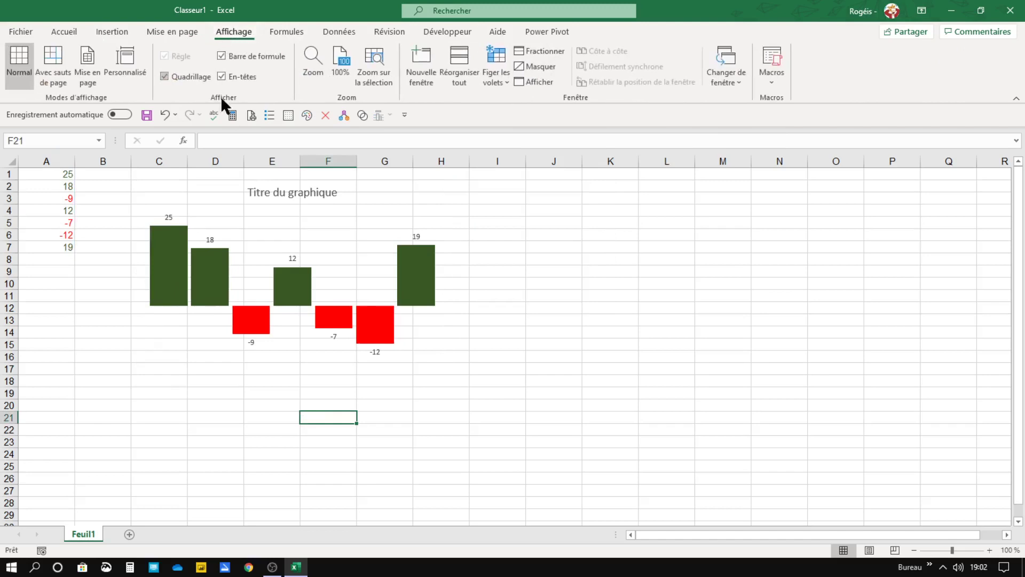
click(165, 77)
click(181, 403)
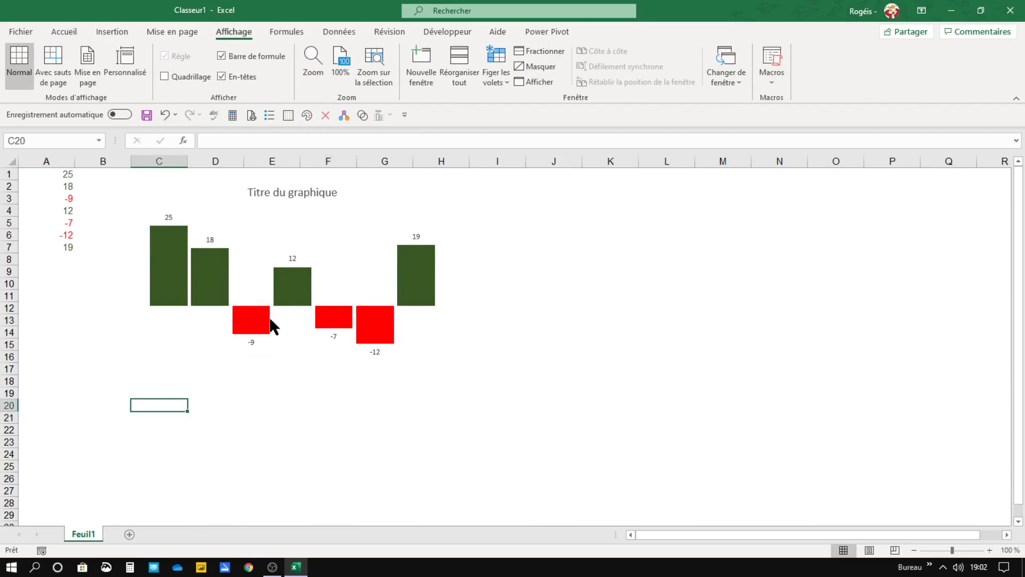
Step: Change the chart's source data by setting cell A6 to -50 and cell A4 to 80
click(56, 236)
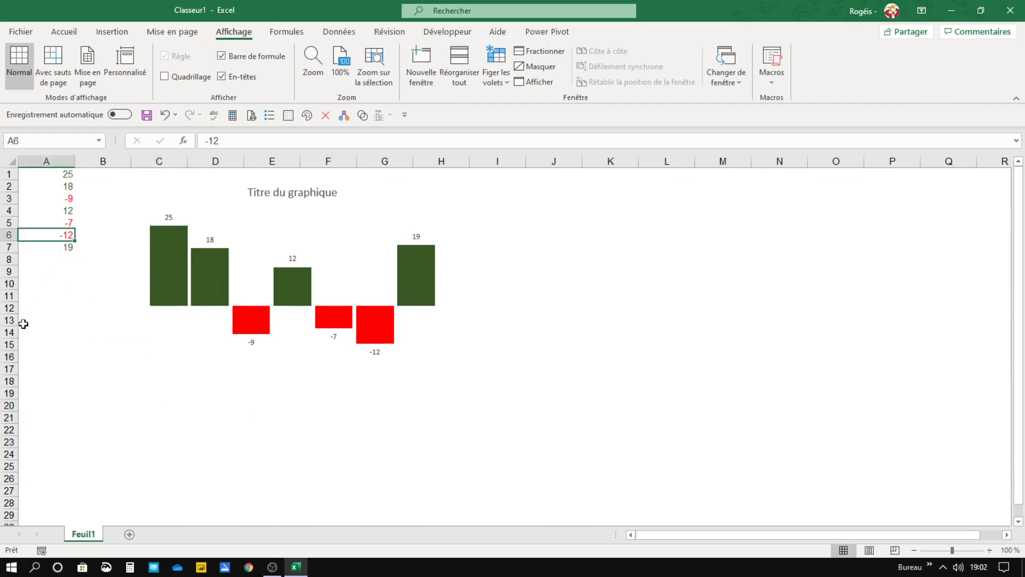
text(-50)
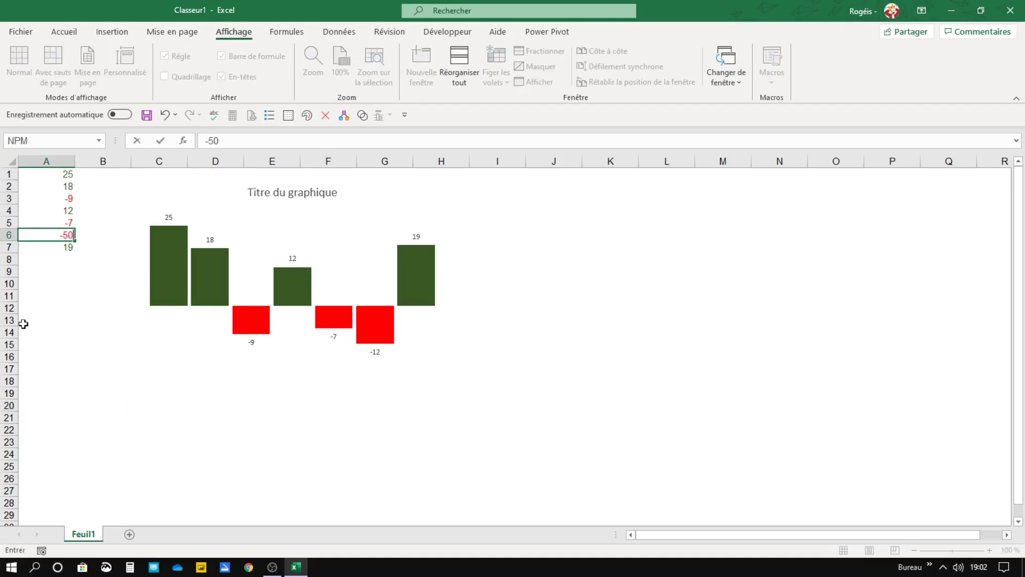
key(Return)
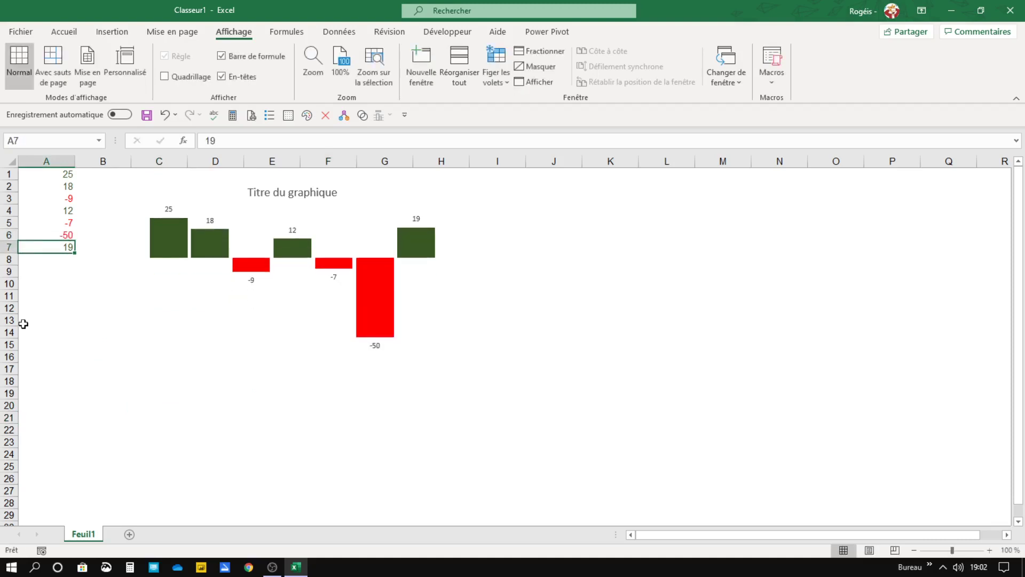
click(33, 214)
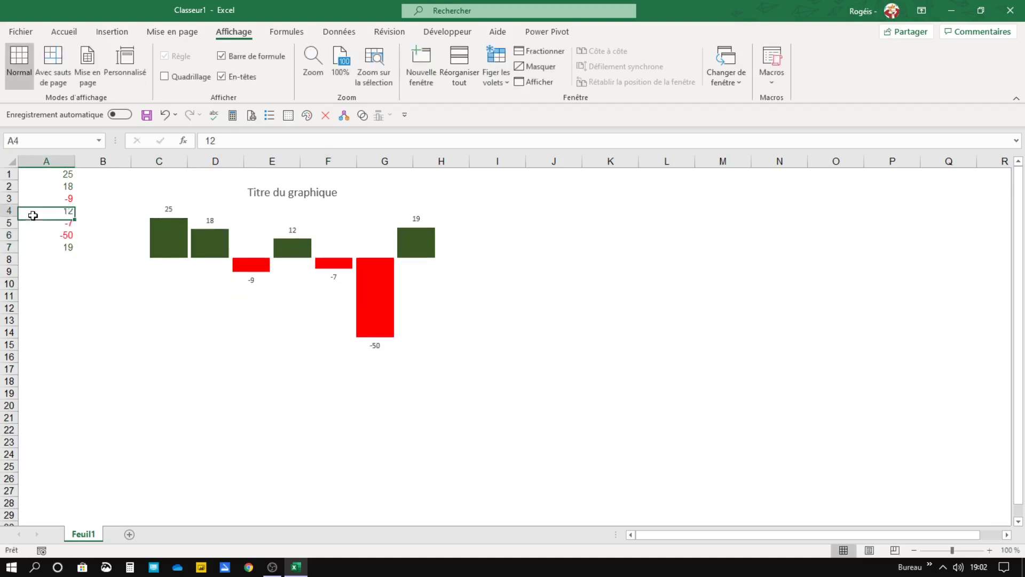
text(80)
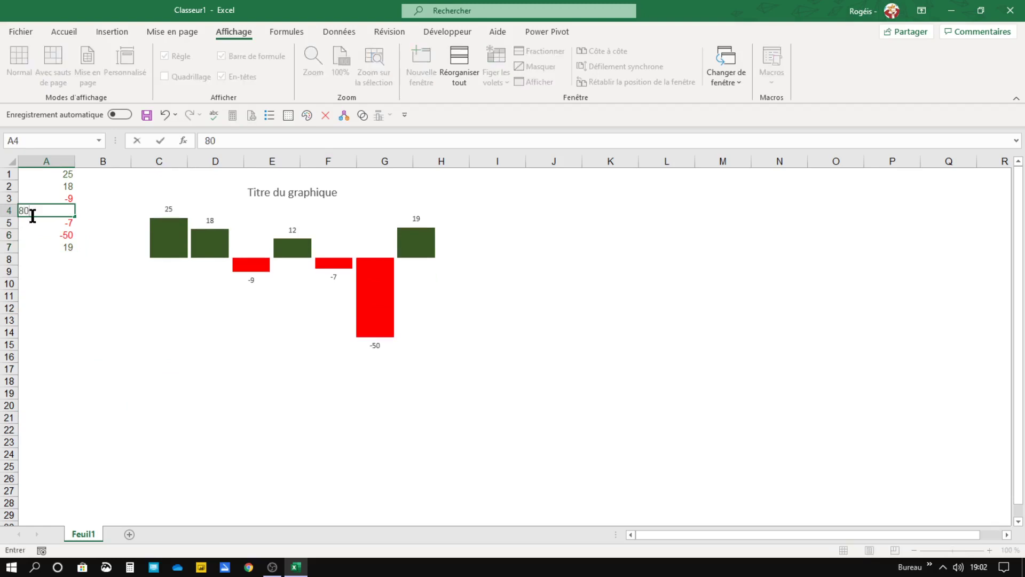
key(Return)
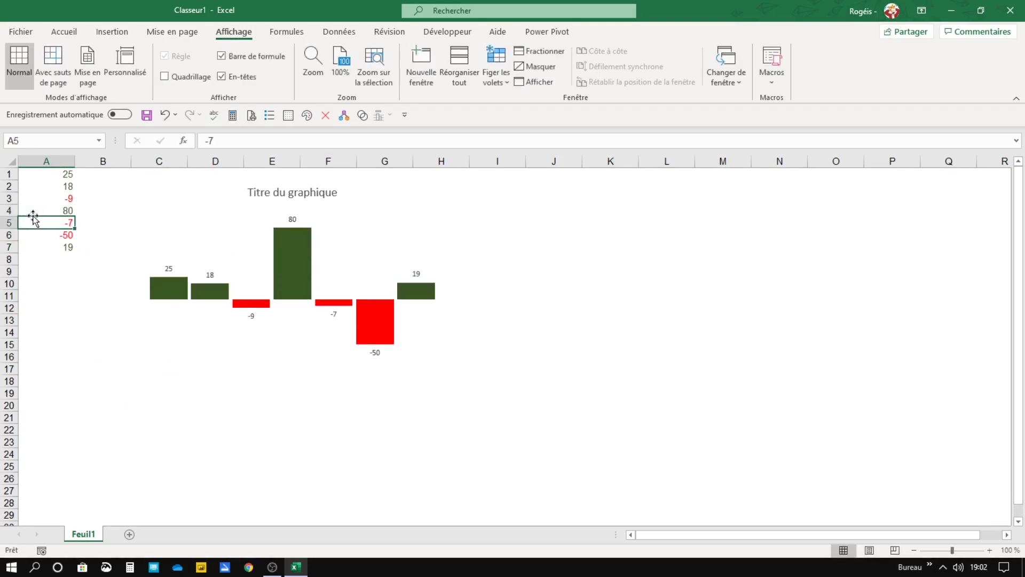